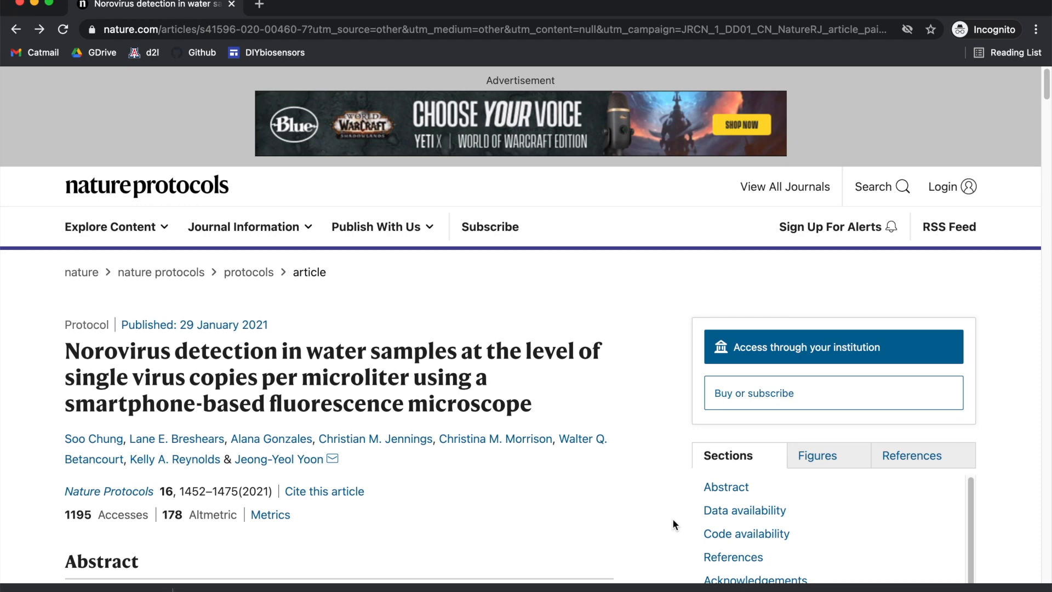
Open the yoon-lab GitHub repository linked in the article's Code availability section in a new tab and switch to it.
scroll(673, 519, down, 2)
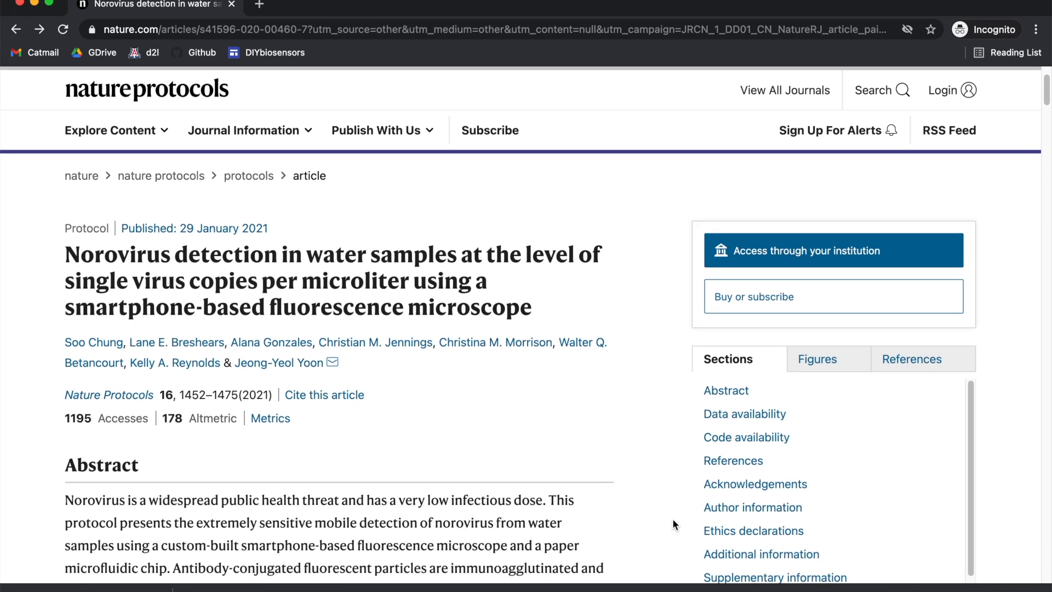
scroll(673, 519, up, 2)
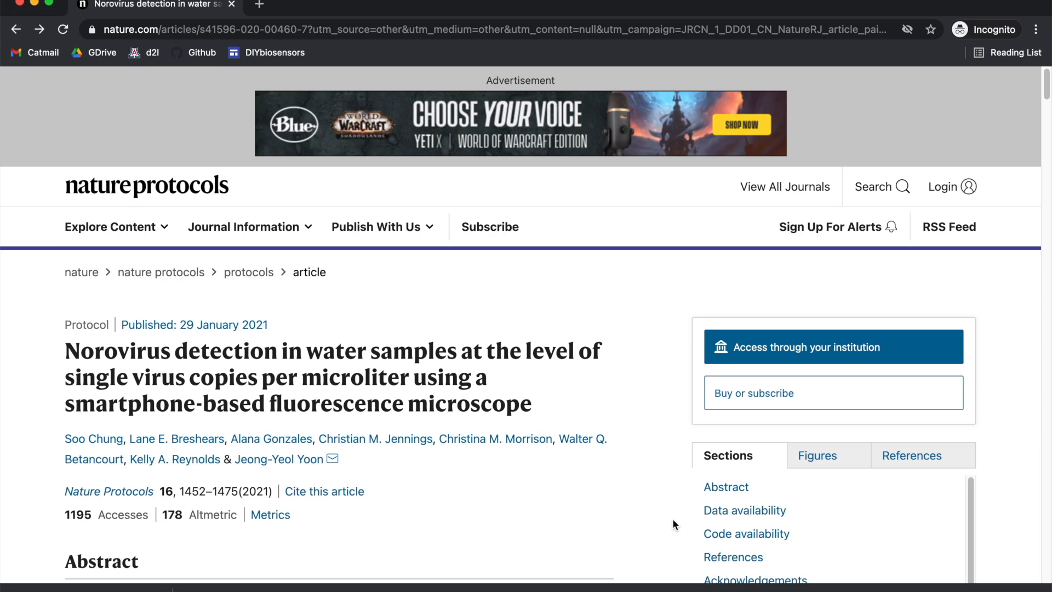
scroll(673, 518, down, 3)
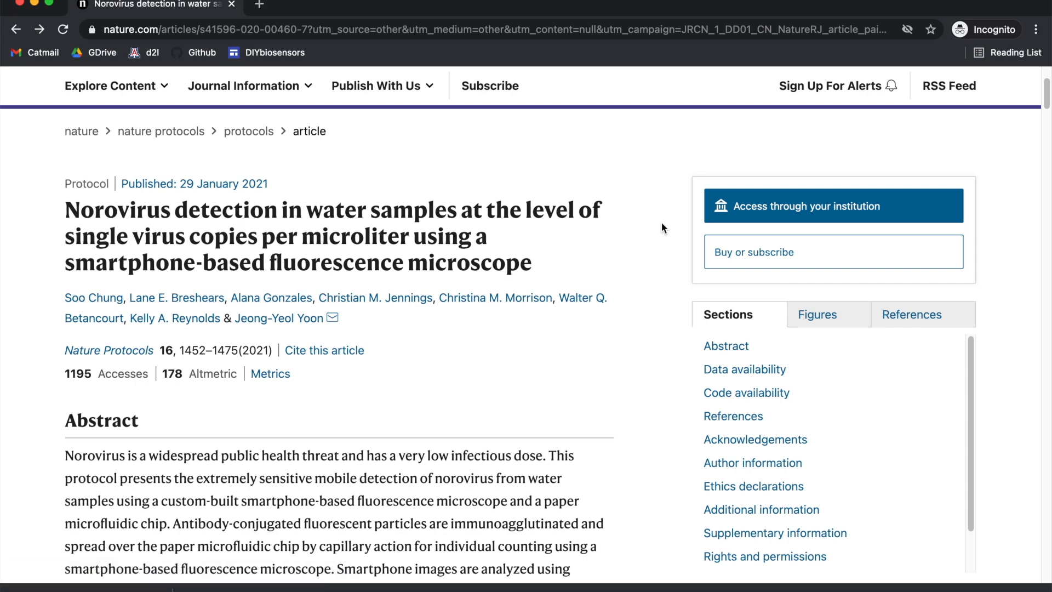
scroll(662, 222, down, 20)
scroll(662, 223, down, 3)
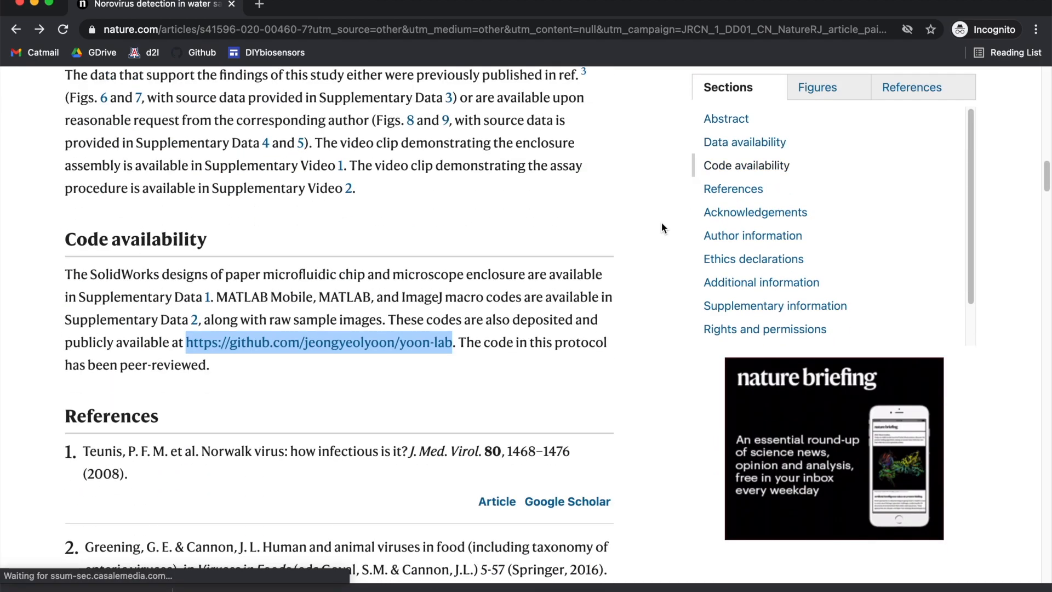
click(432, 296)
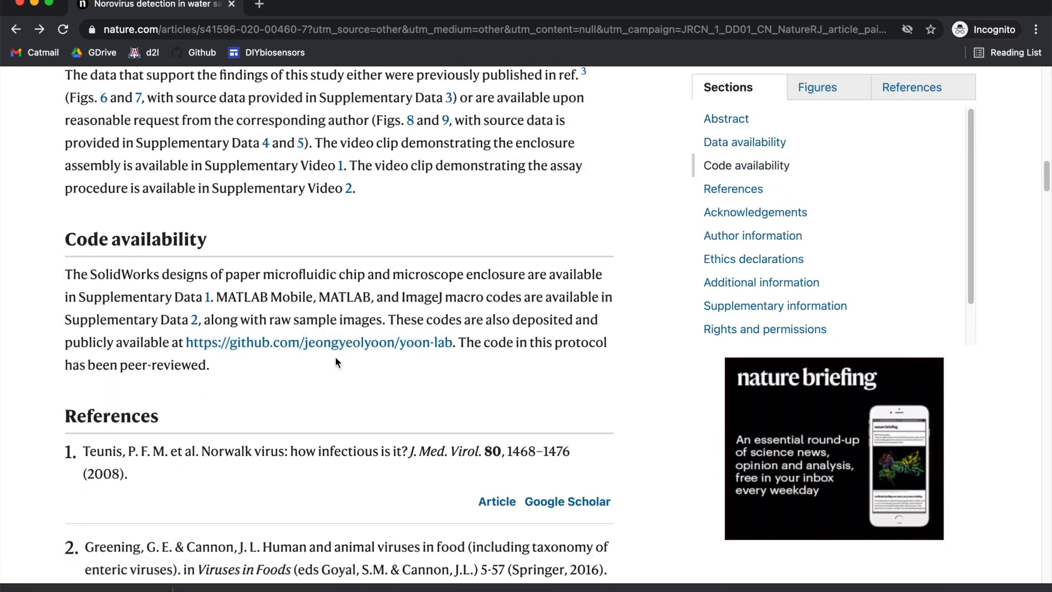
right_click(326, 342)
click(348, 347)
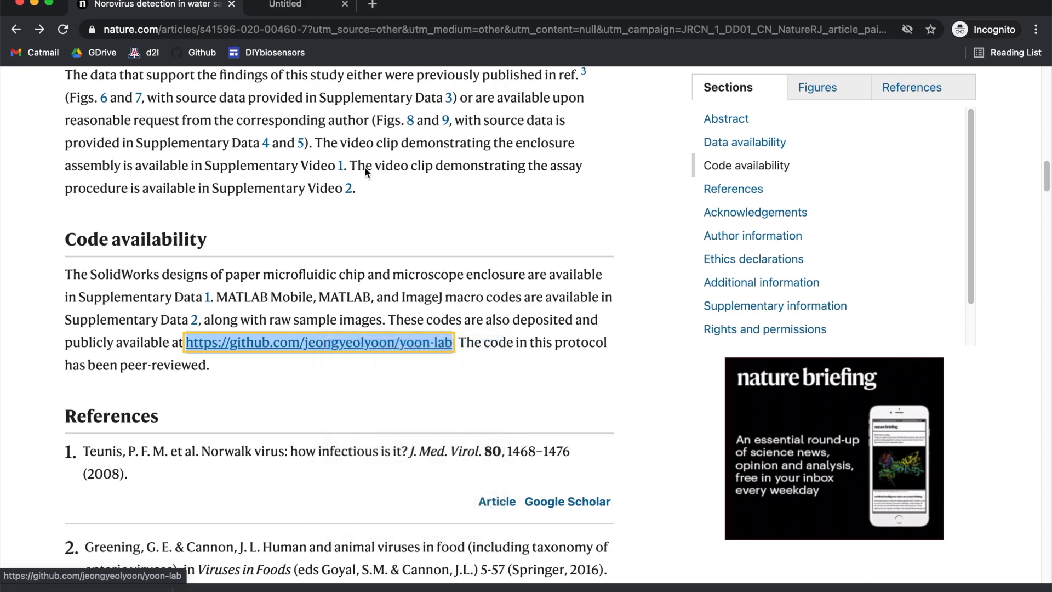
click(322, 10)
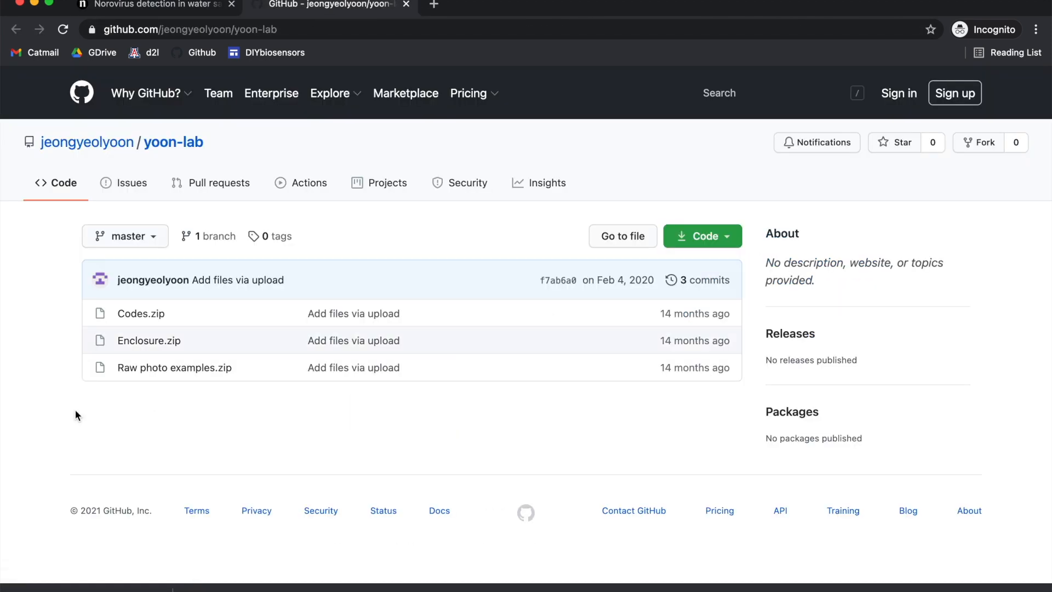
Download the yoon-lab repository as a ZIP file and bring up the Downloads folder.
click(702, 237)
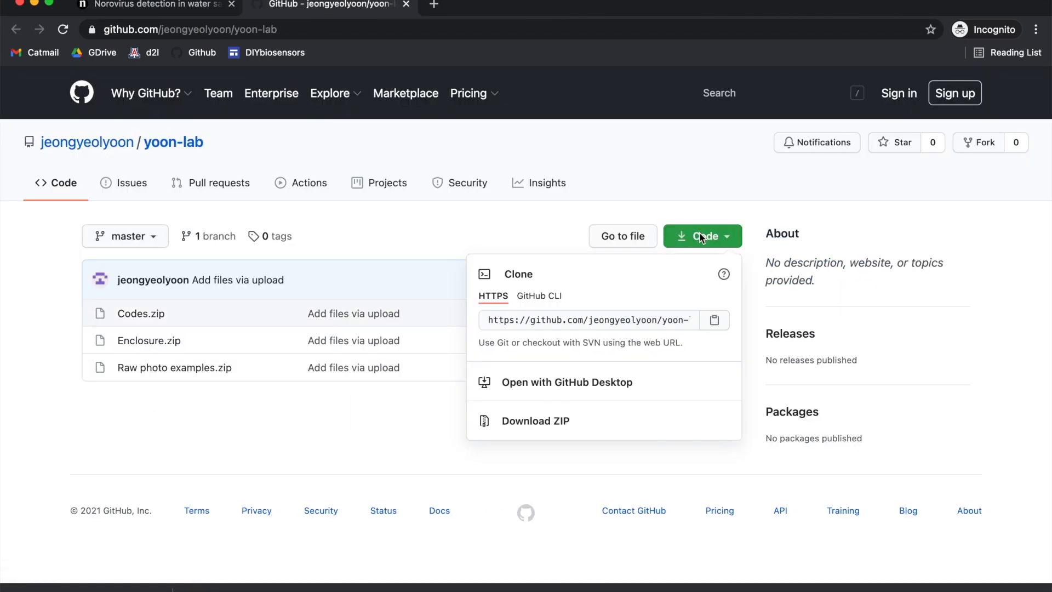
click(551, 418)
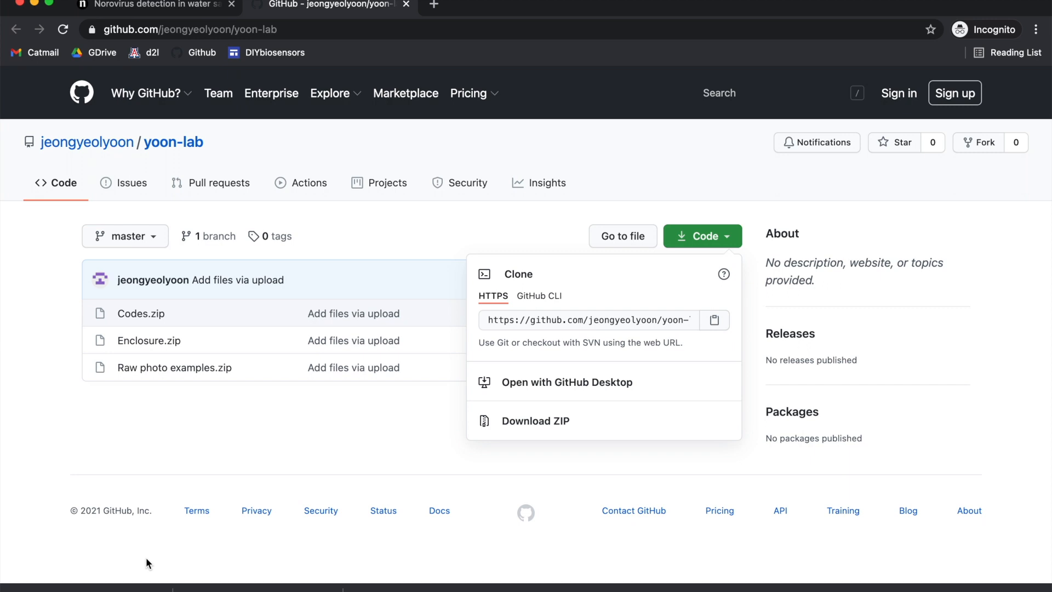
click(86, 588)
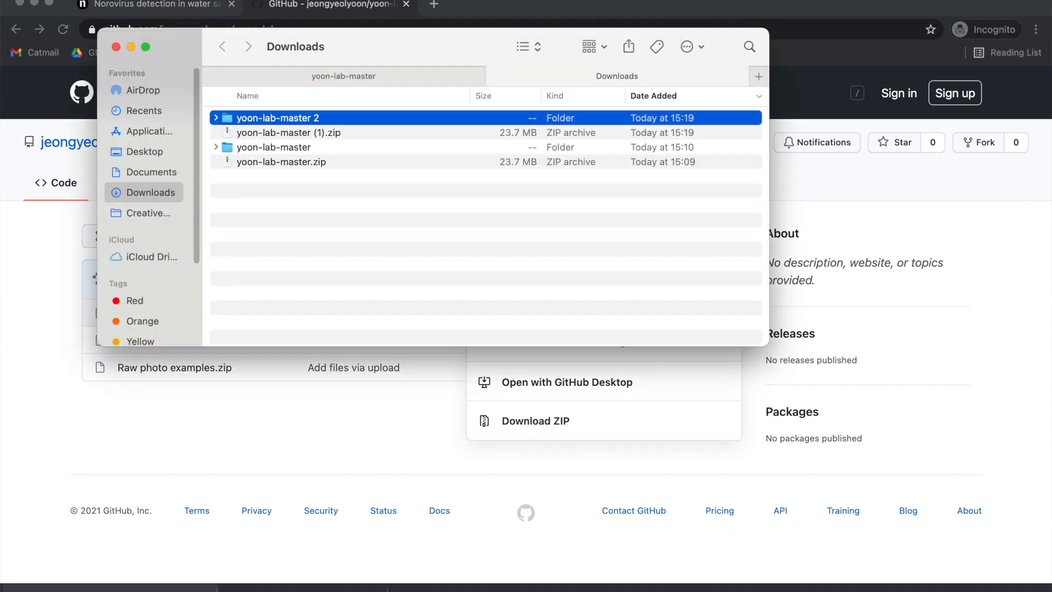
Extract Enclosure.zip from the yoon-lab-master 2 folder and show the resulting version 4 folder in column view.
click(216, 118)
click(283, 149)
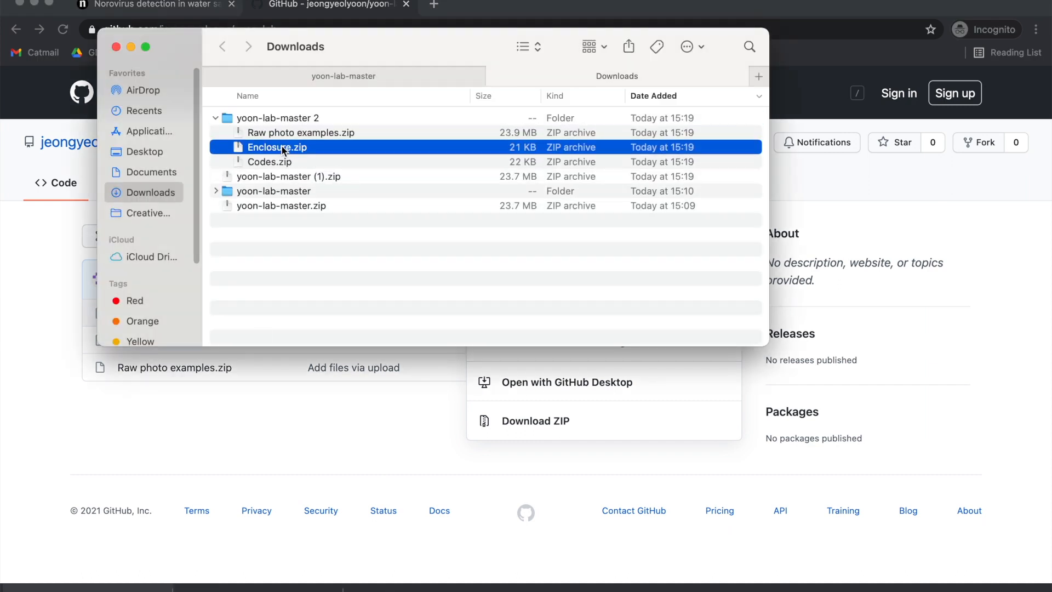
double_click(283, 148)
key(super+3)
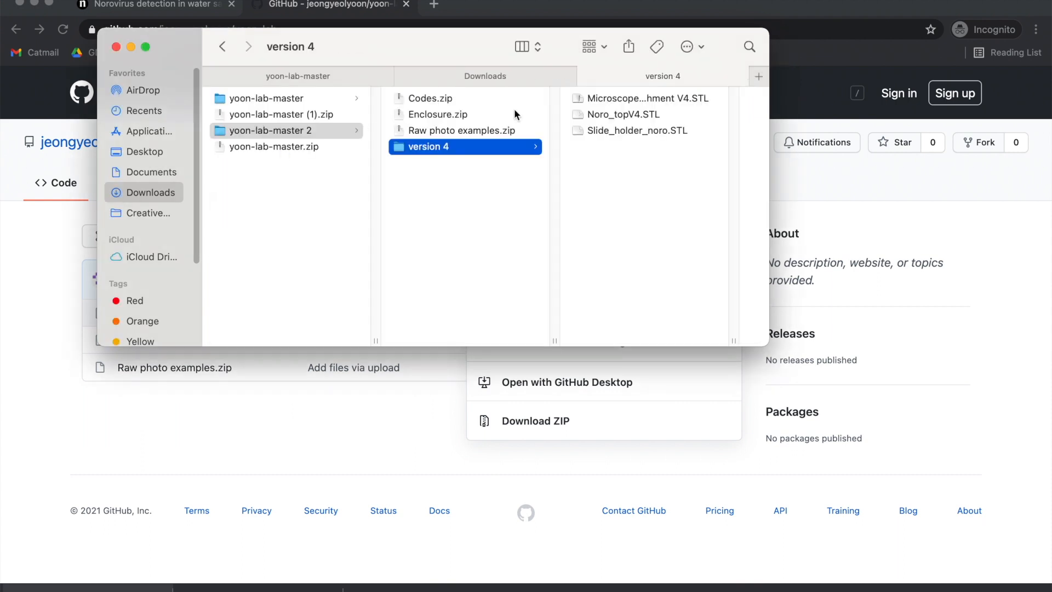
Preview the Microscope attachment V4, Noro_topV4 and Slide_holder_noro STL files in the version 4 folder.
click(627, 100)
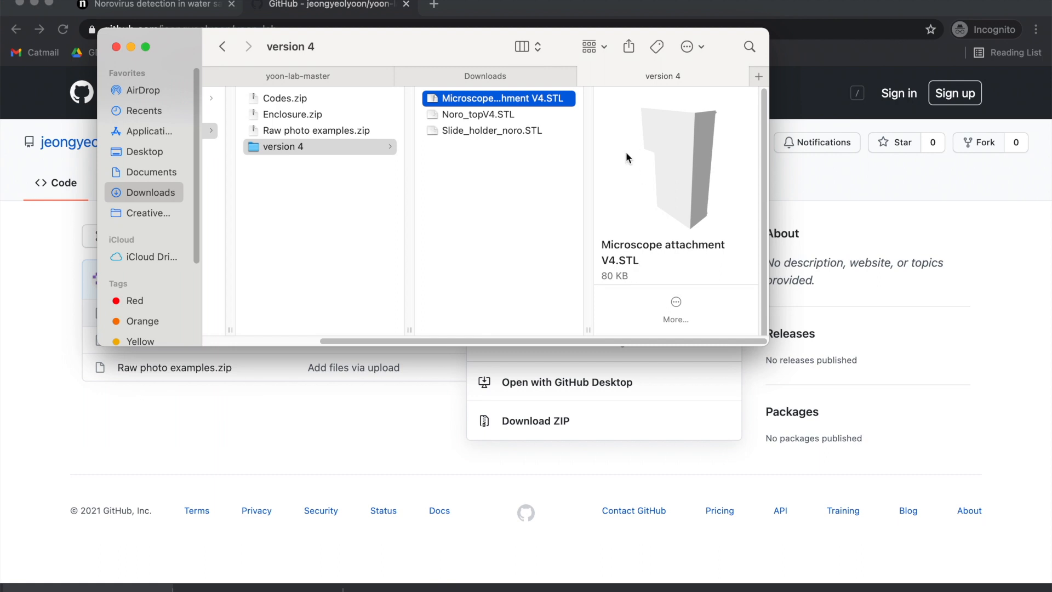
click(485, 114)
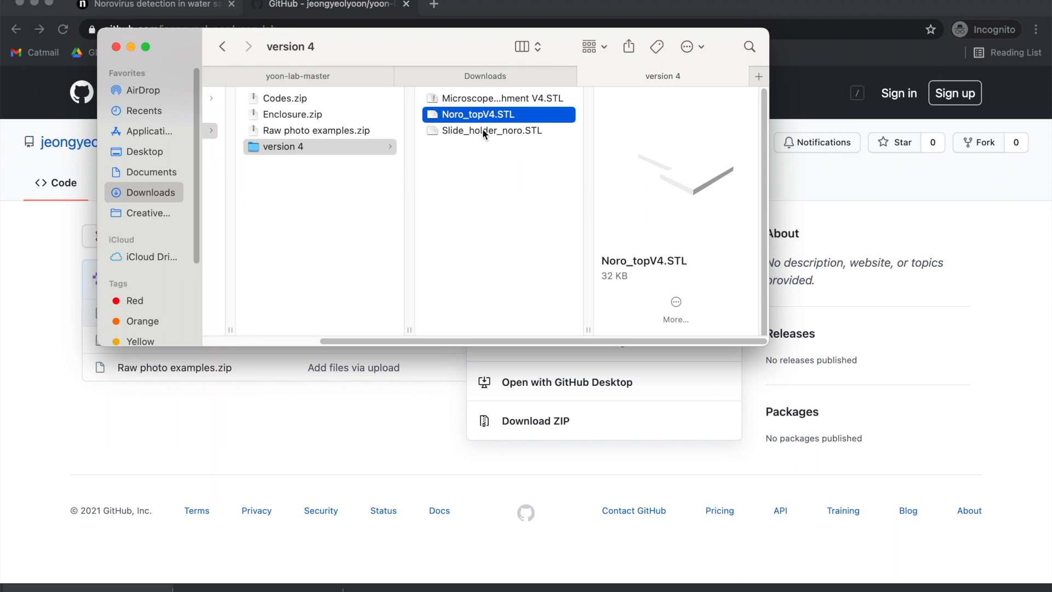
click(484, 131)
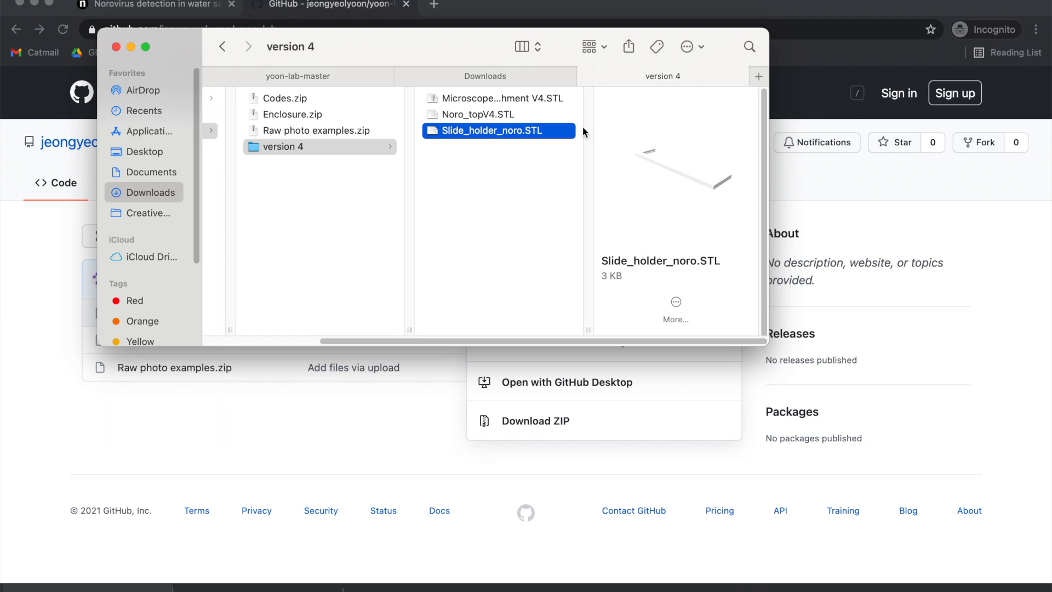
drag(482, 35, 481, 32)
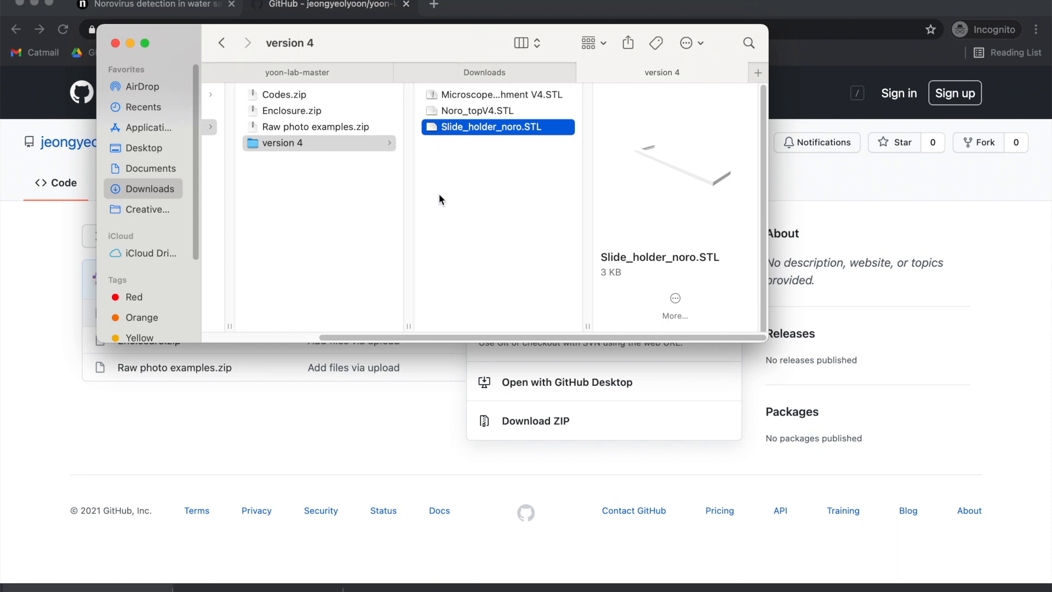
Launch Ultimaker Cura and arrange its window beside the Finder window so the build plate and STL files are both accessible.
key(super+space)
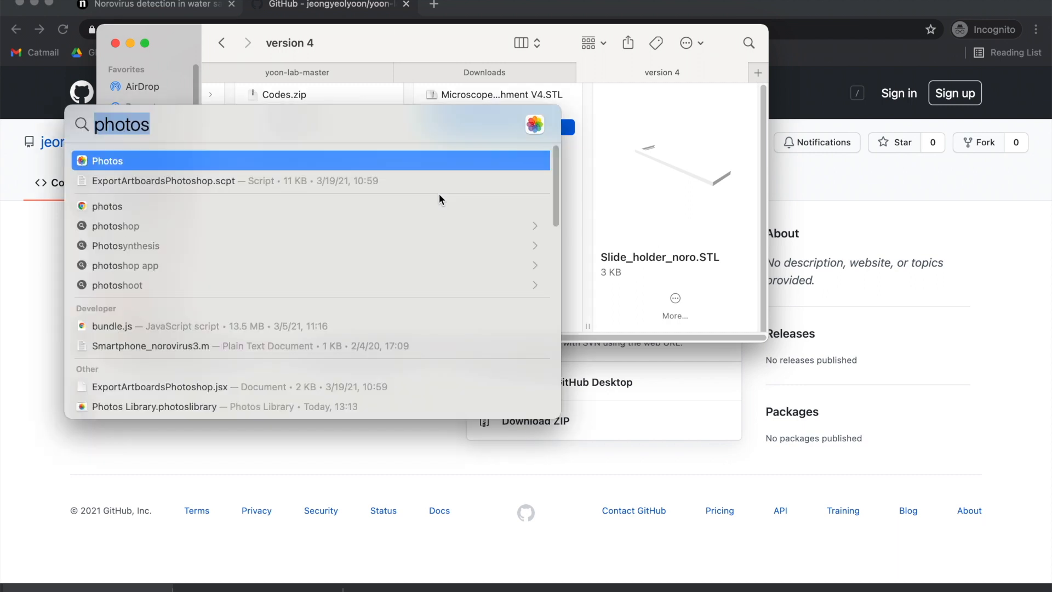
text(cura)
key(Return)
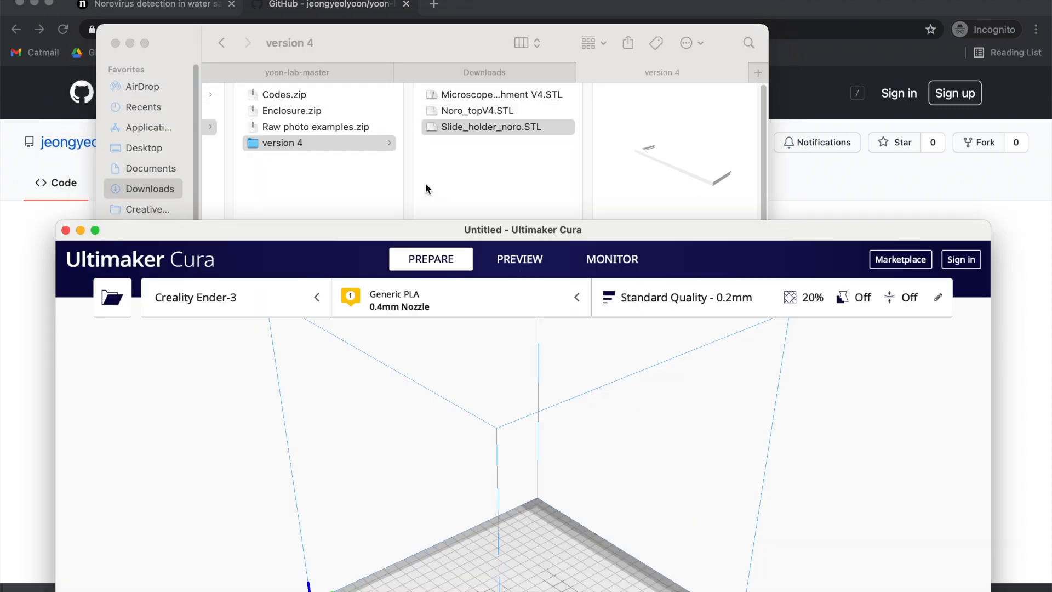
drag(301, 240, 332, 12)
drag(86, 182, 319, 227)
click(183, 36)
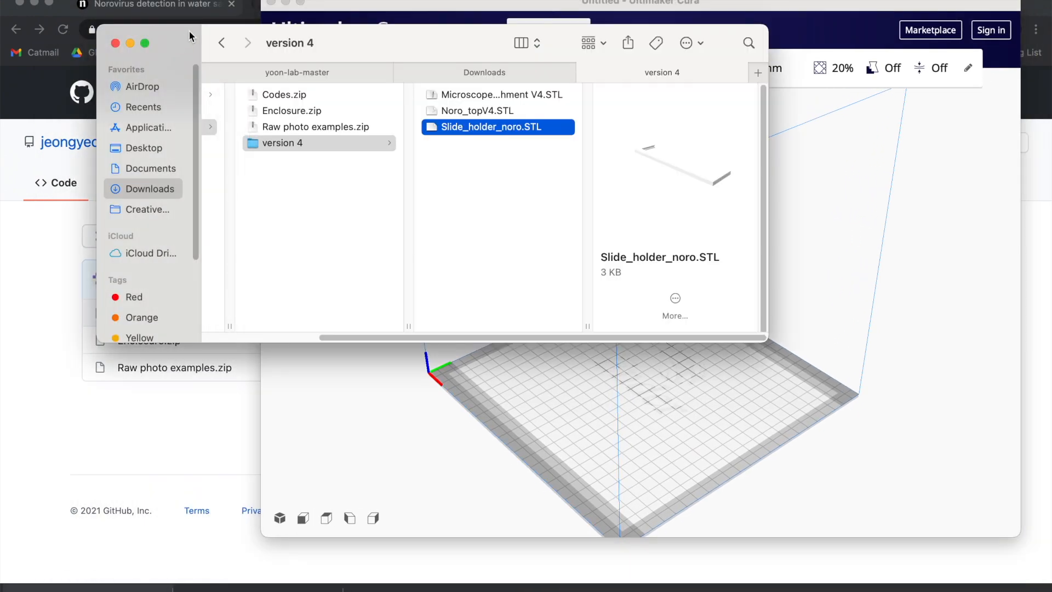
drag(189, 31, 104, 30)
Load the Microscope attachment V4, Noro_topV4 and Slide_holder_noro STL files onto Cura's build plate.
drag(364, 84, 669, 387)
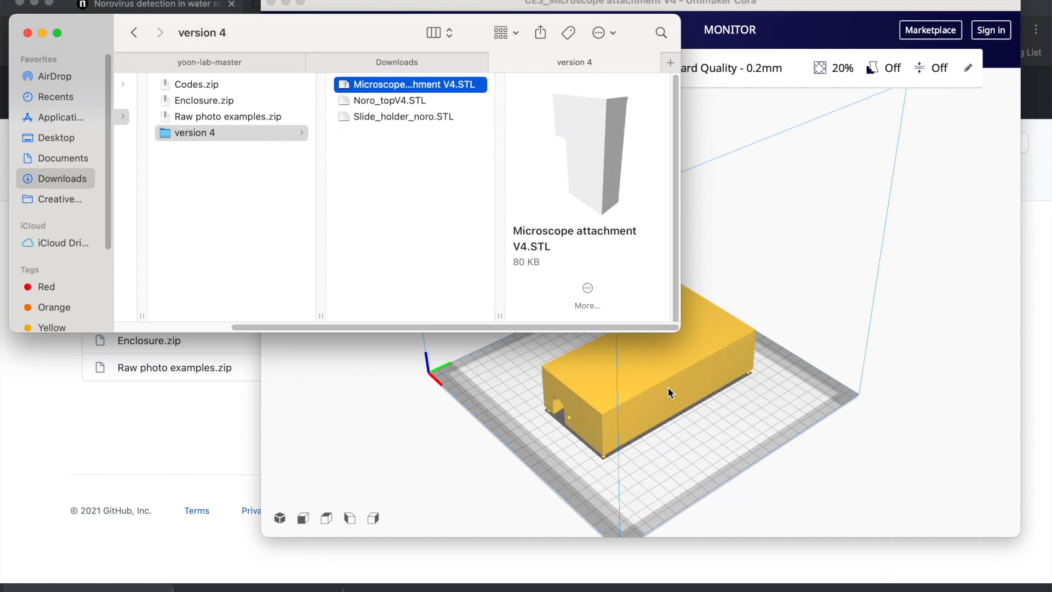
drag(393, 100, 778, 402)
drag(357, 116, 611, 443)
click(816, 285)
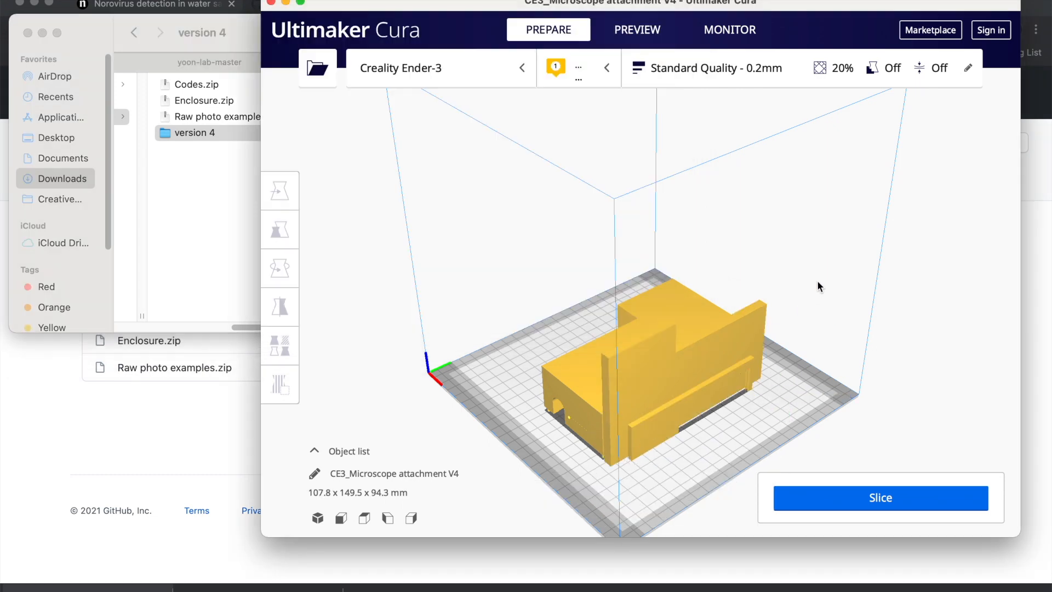
Rotate the microscope attachment on the build plate so that its open side faces up.
click(617, 329)
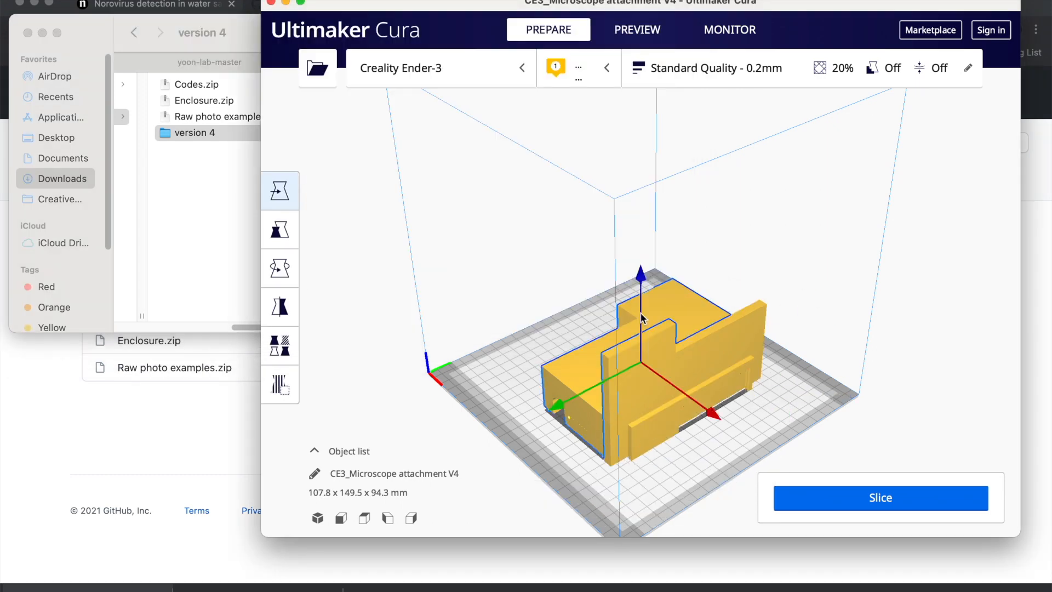
click(280, 269)
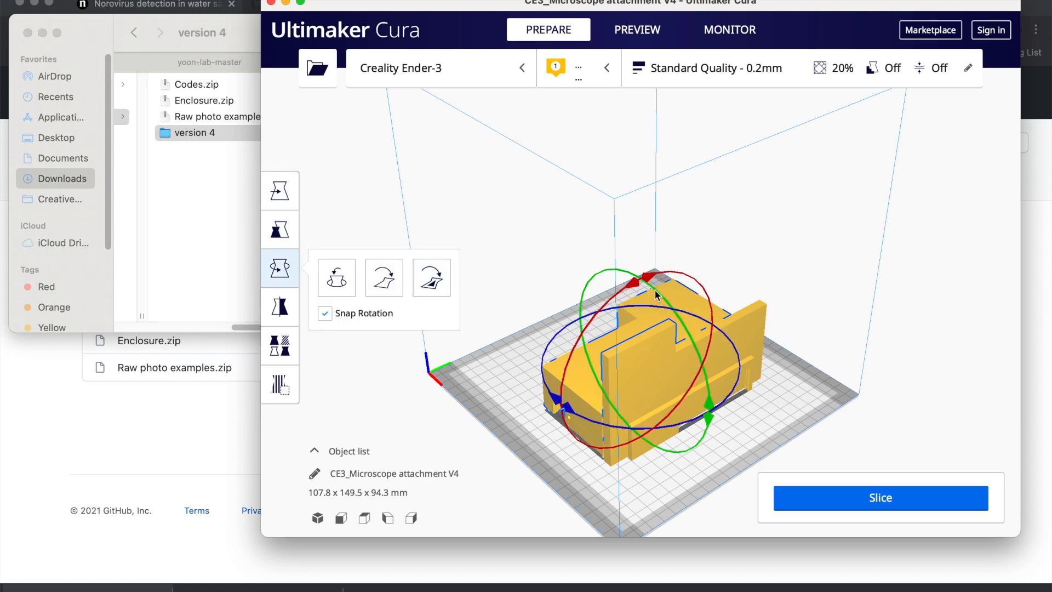
drag(669, 309, 722, 469)
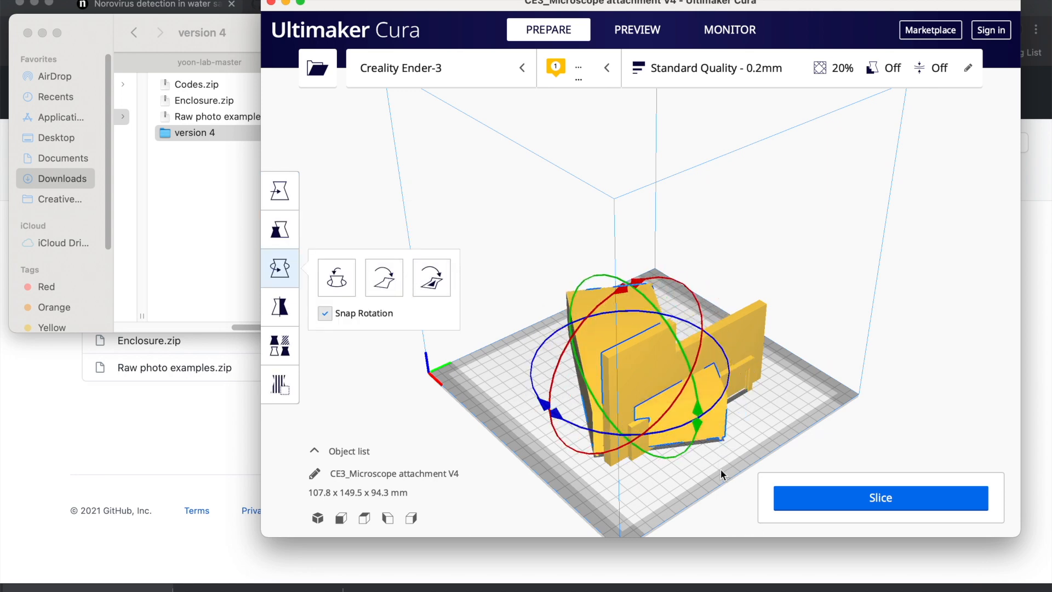
key(super+z)
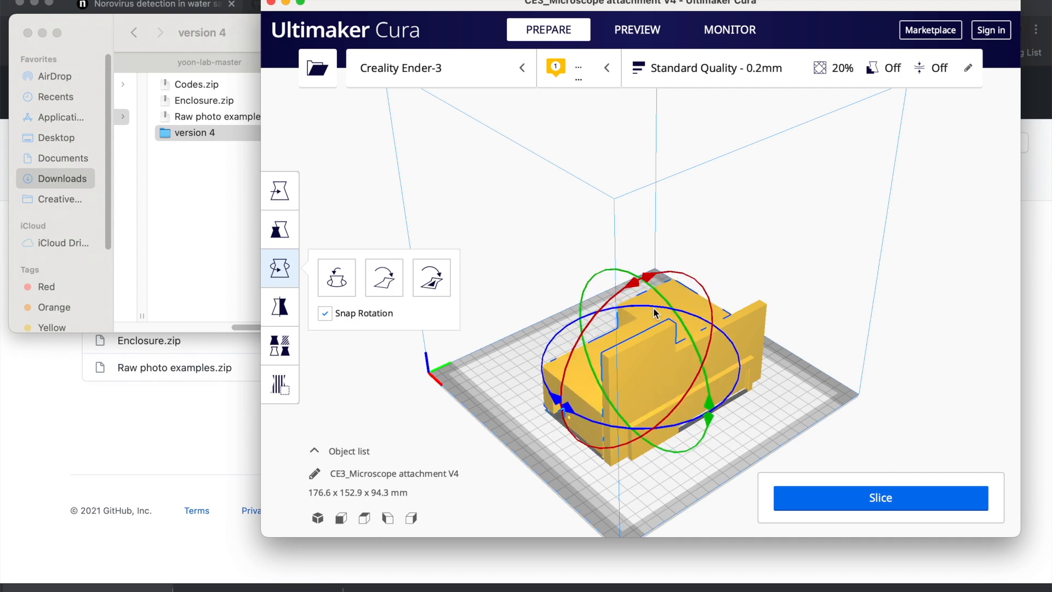
drag(653, 288, 749, 451)
drag(663, 261, 759, 430)
drag(697, 322, 743, 428)
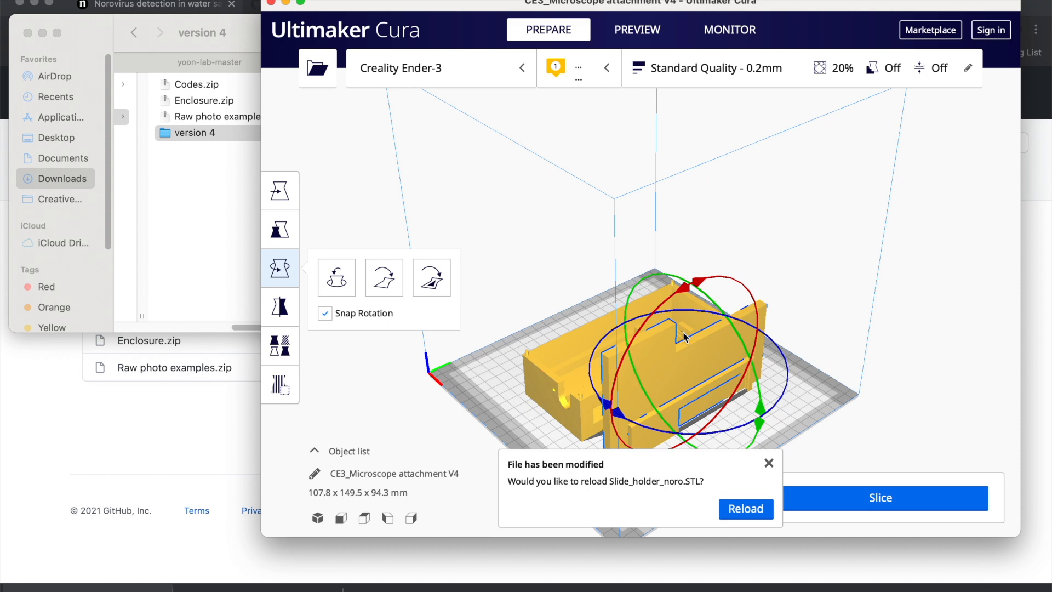
Move the microscope attachment along X and Y to the rear corner of the build plate, clear of the other two parts.
mouse_move(786, 321)
right_down()
mouse_move(869, 323)
mouse_move(872, 349)
mouse_move(794, 321)
right_up()
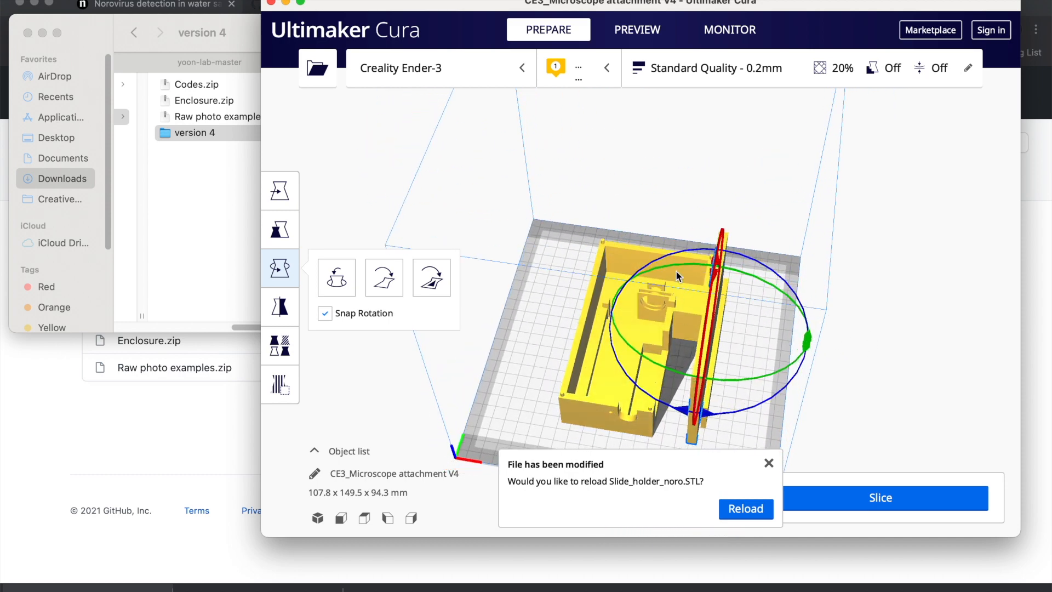
click(593, 367)
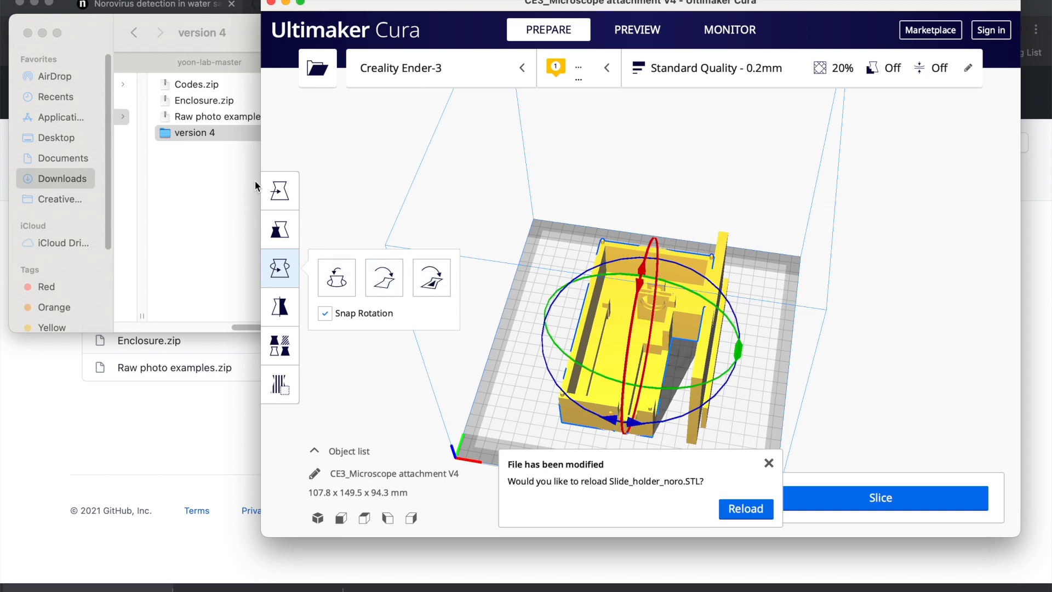
click(280, 191)
drag(685, 344, 613, 338)
drag(555, 414, 556, 401)
Rotate the Noro_topV4 plate to lie flat on the bed and turn it about the vertical axis so its notch faces the attachment.
click(701, 378)
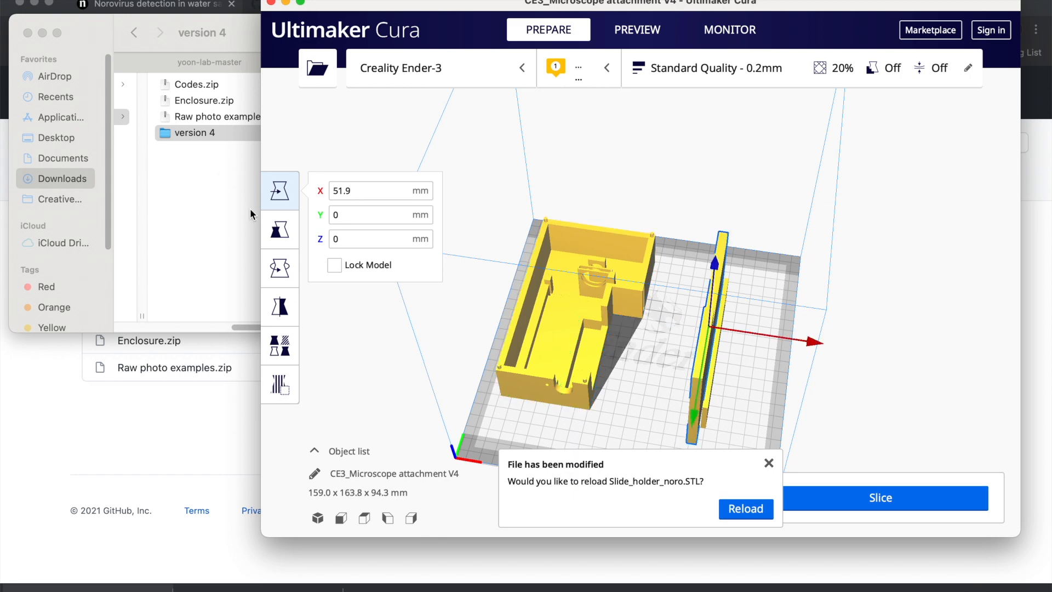
click(277, 269)
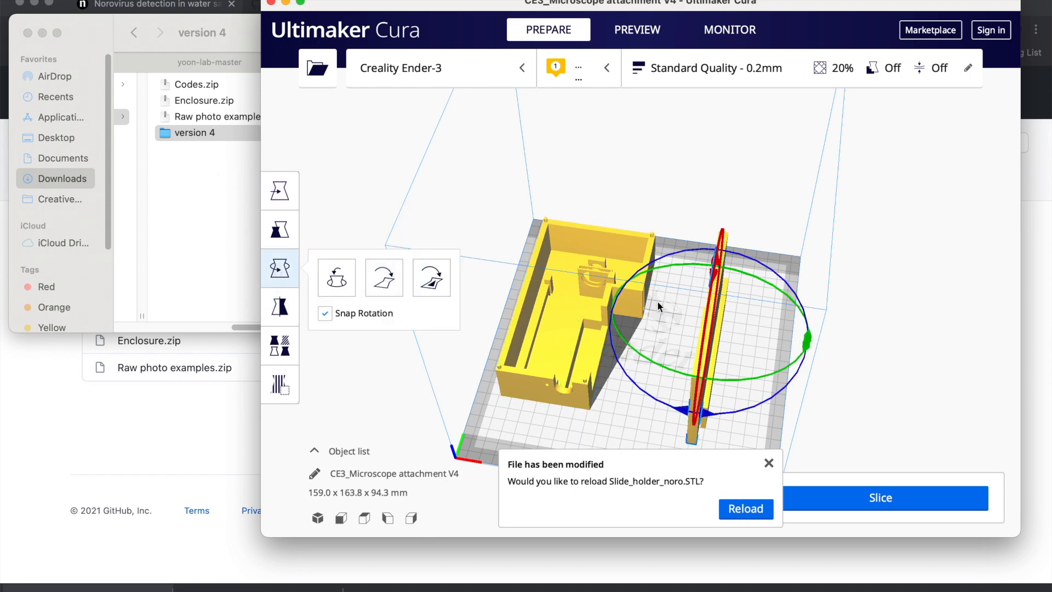
mouse_move(732, 264)
right_down()
mouse_move(725, 192)
mouse_move(720, 271)
right_up()
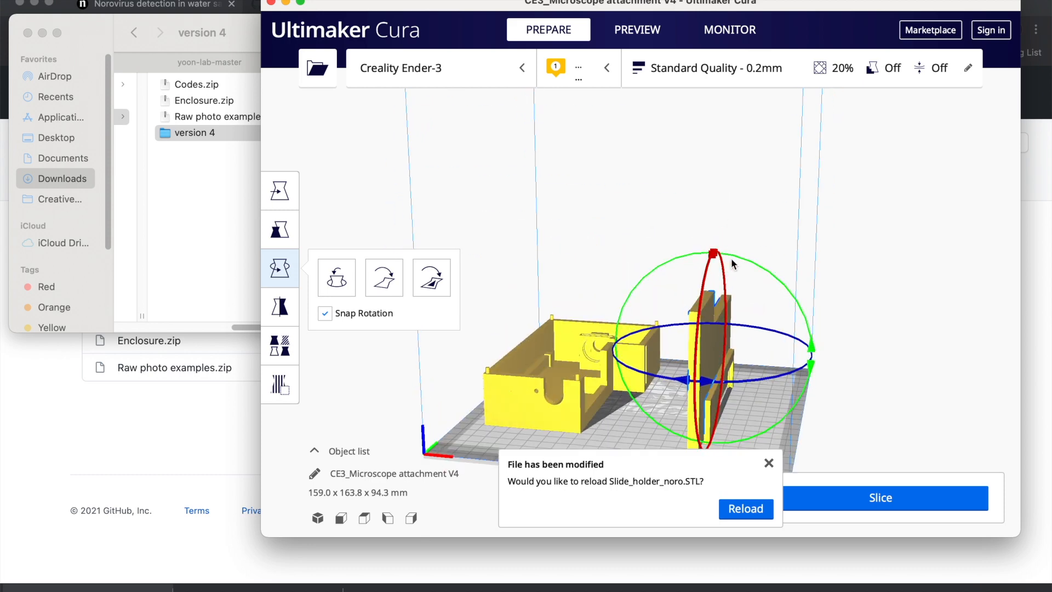
drag(733, 259, 855, 423)
right_drag(827, 420, 813, 469)
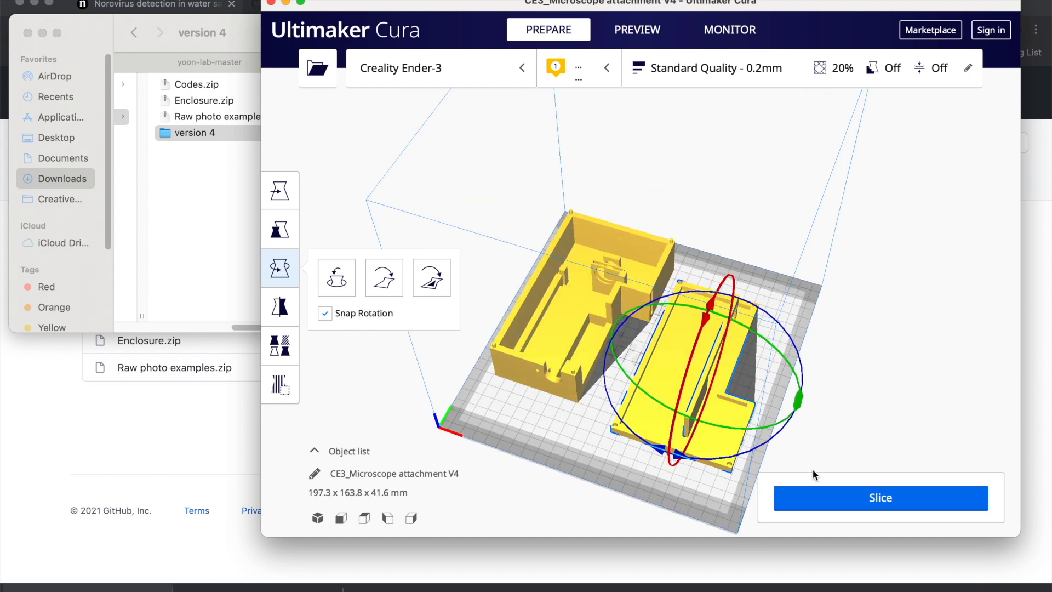
drag(738, 453, 711, 299)
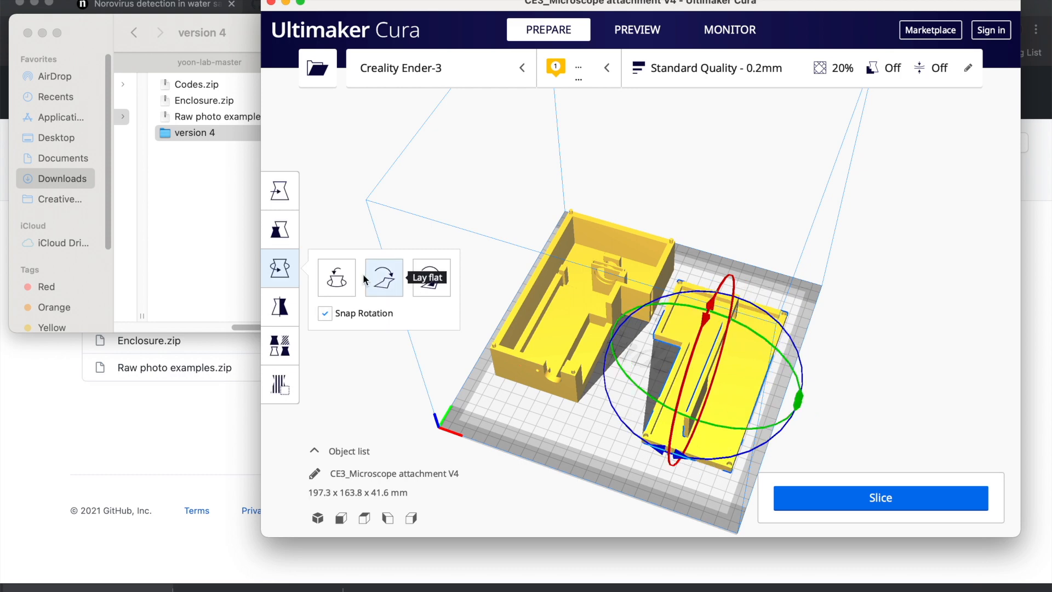
Reposition the top plate along Y and move the upright slide holder into the gap between the plate and the microscope attachment.
click(292, 198)
drag(674, 463, 678, 431)
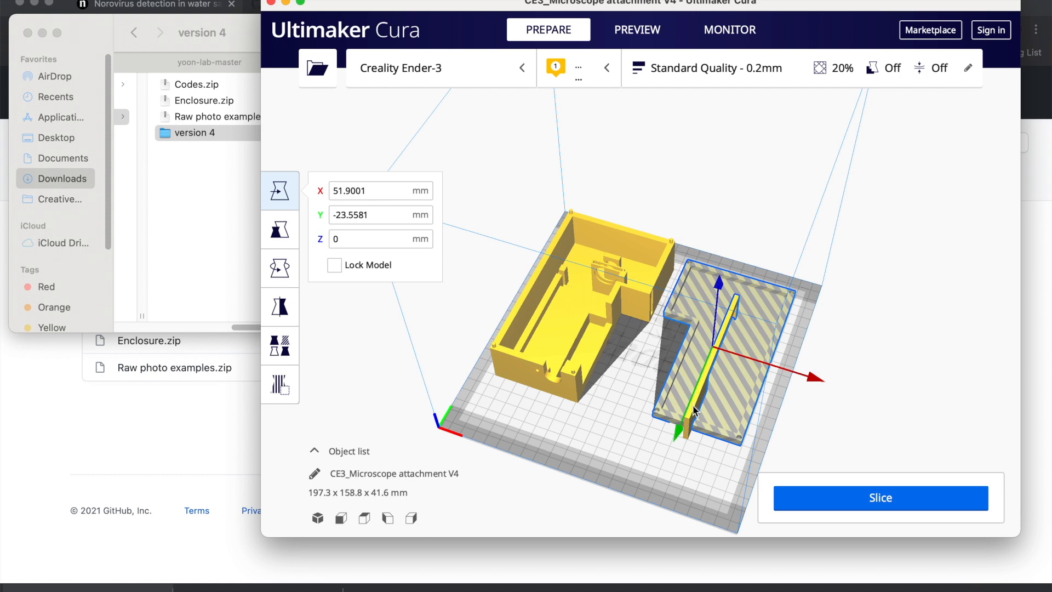
drag(799, 392, 705, 361)
drag(611, 425, 583, 456)
click(742, 367)
drag(689, 416, 678, 441)
click(616, 392)
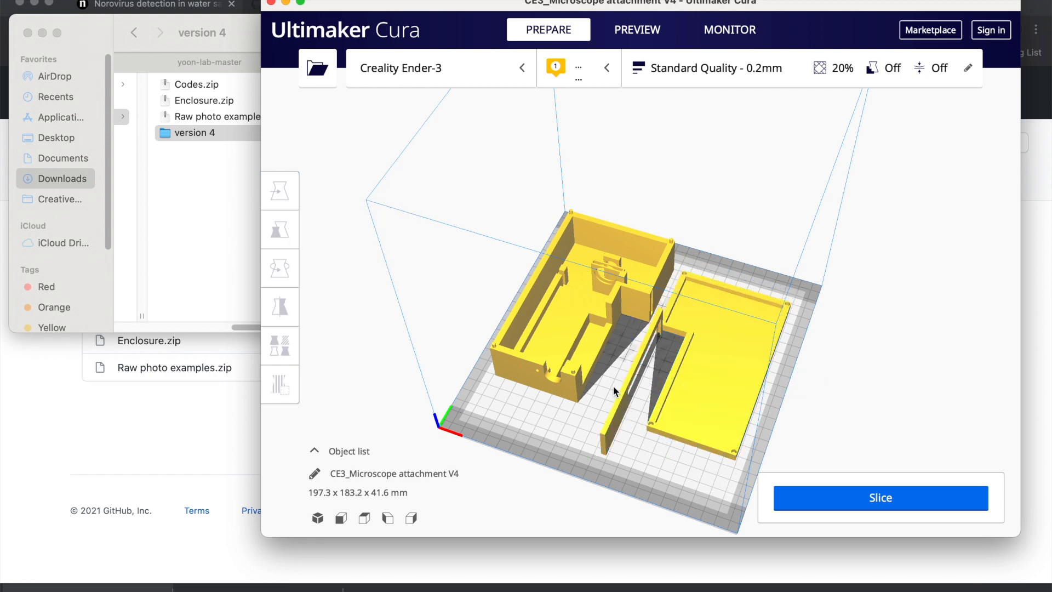
Flip the slide holder upside down about the Y axis so it stands on edge with its open slot facing up.
click(624, 409)
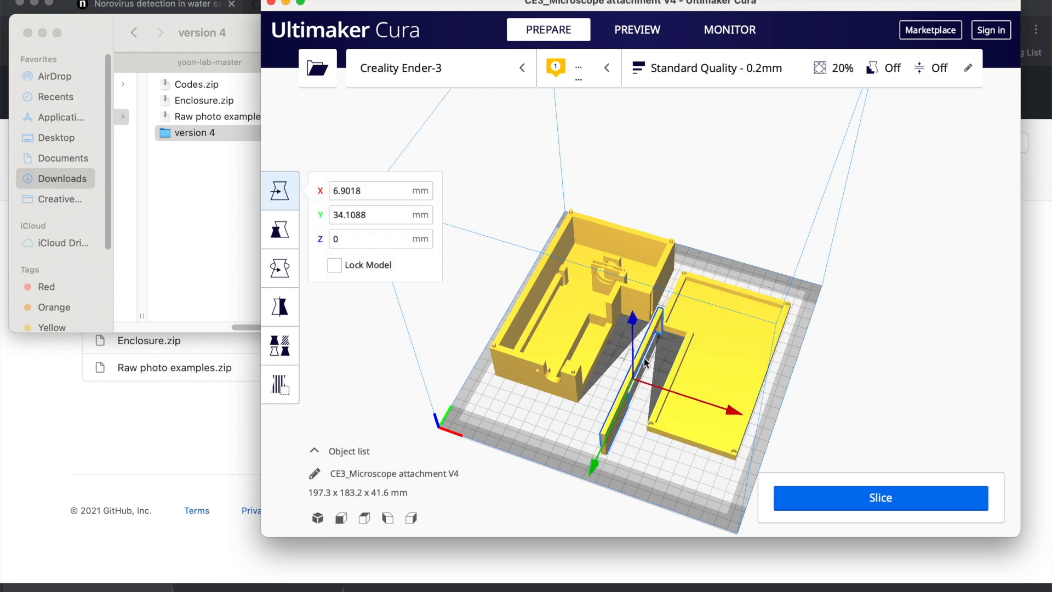
click(279, 268)
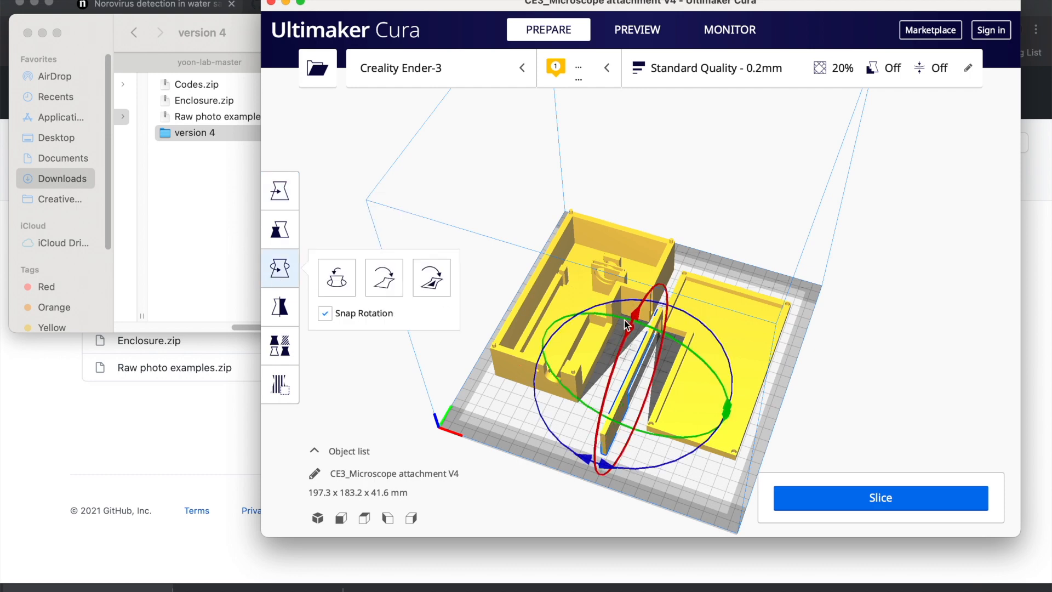
drag(617, 322, 794, 451)
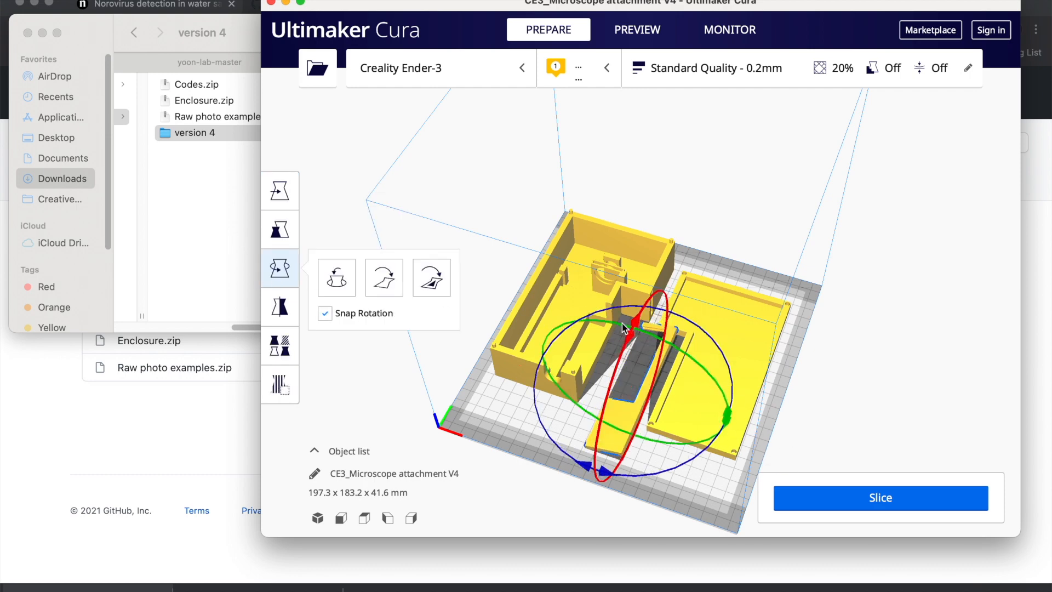
drag(616, 327, 792, 460)
drag(704, 366, 688, 345)
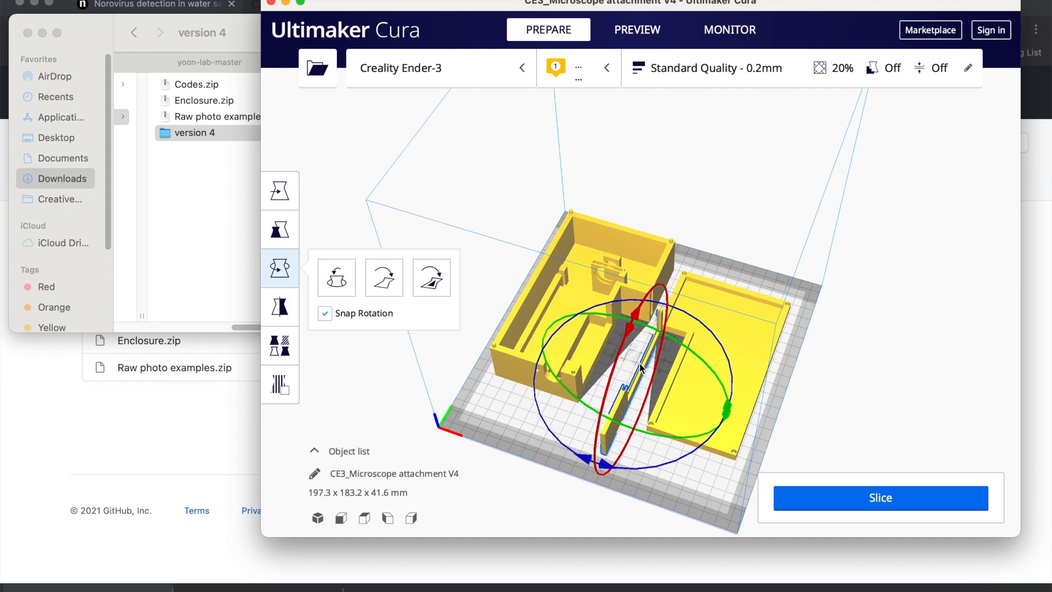
Move the slide holder along X to about -2.8 mm, away from the top plate, and deselect it.
click(280, 192)
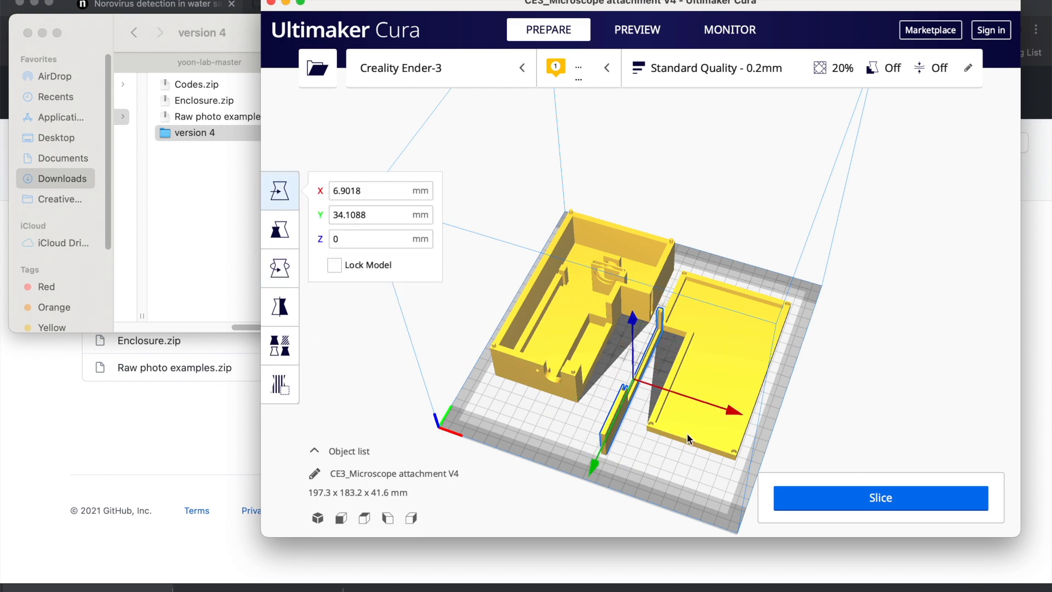
drag(722, 415, 717, 413)
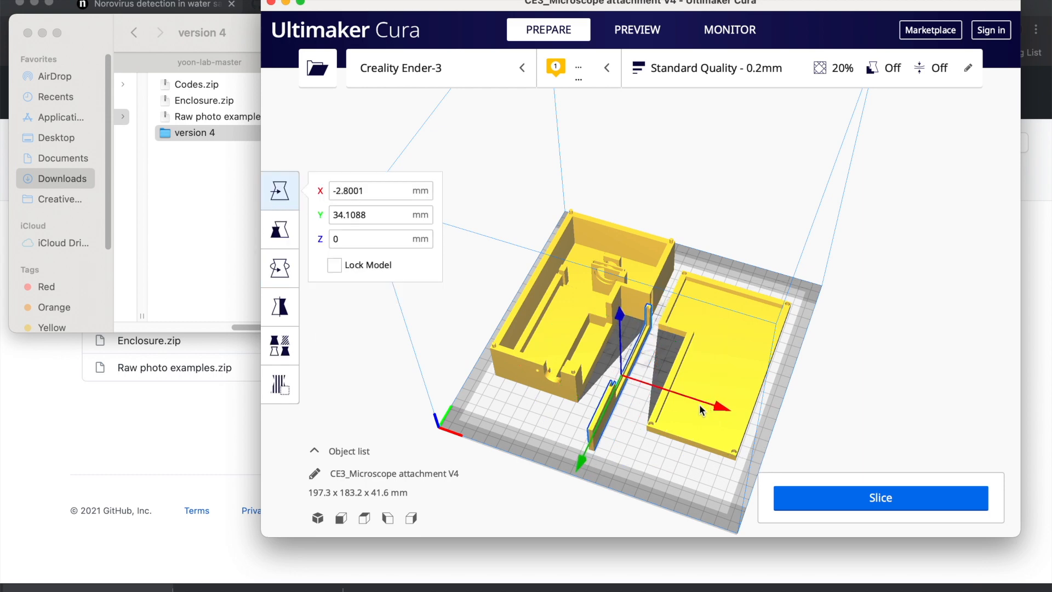
click(624, 442)
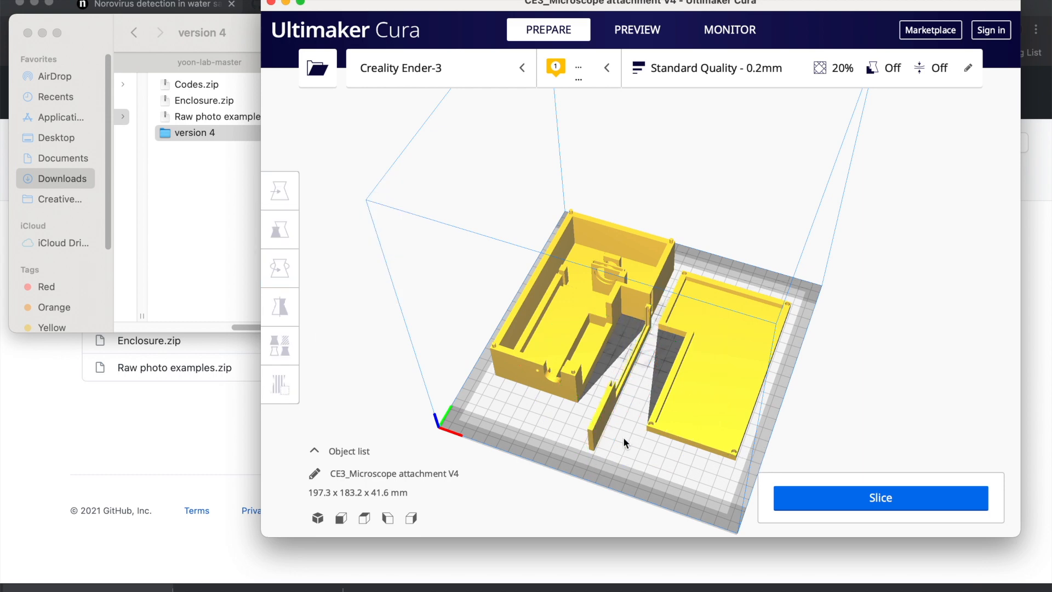
Slice the three arranged parts for the Creality Ender-3, and bring up the G-code file export dialog without saving.
click(818, 496)
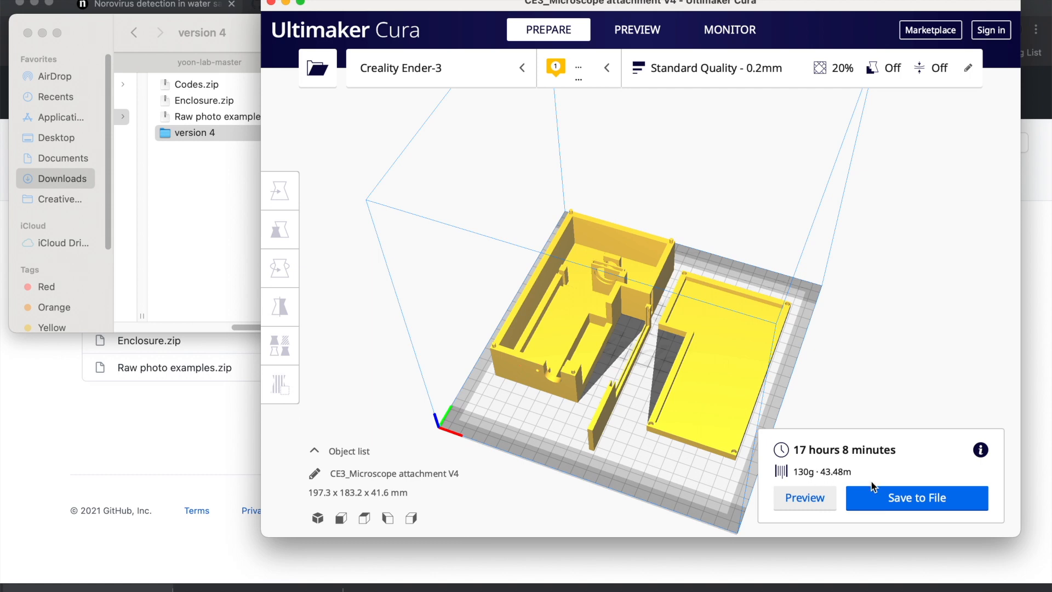
click(897, 502)
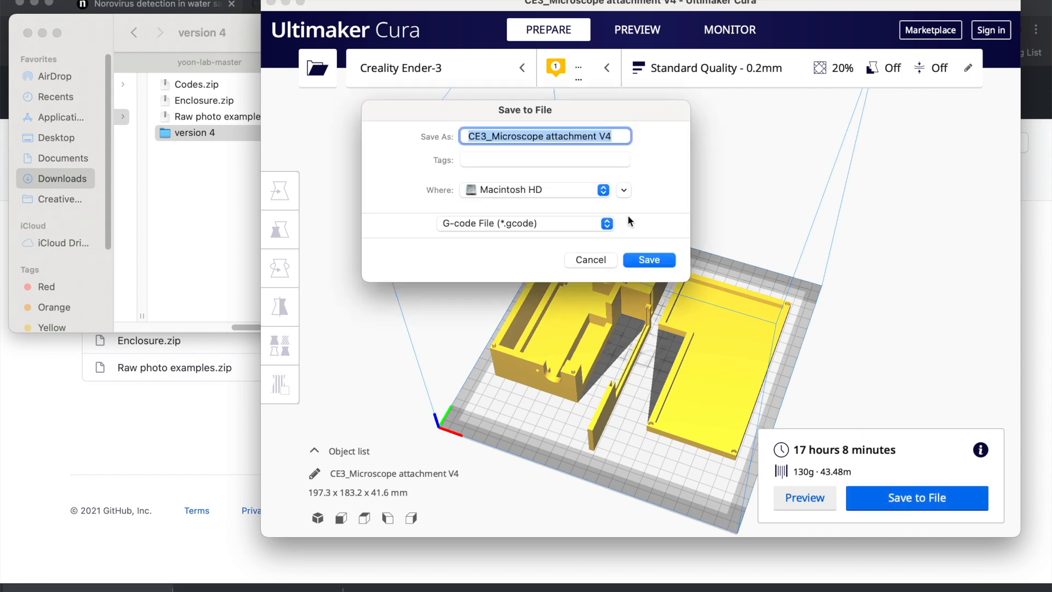
click(591, 261)
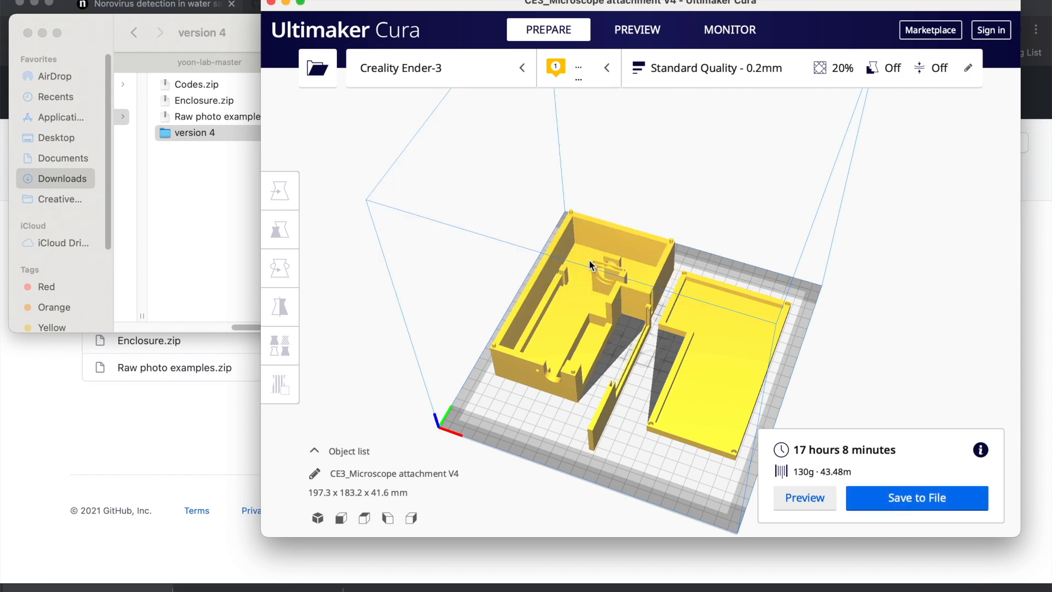